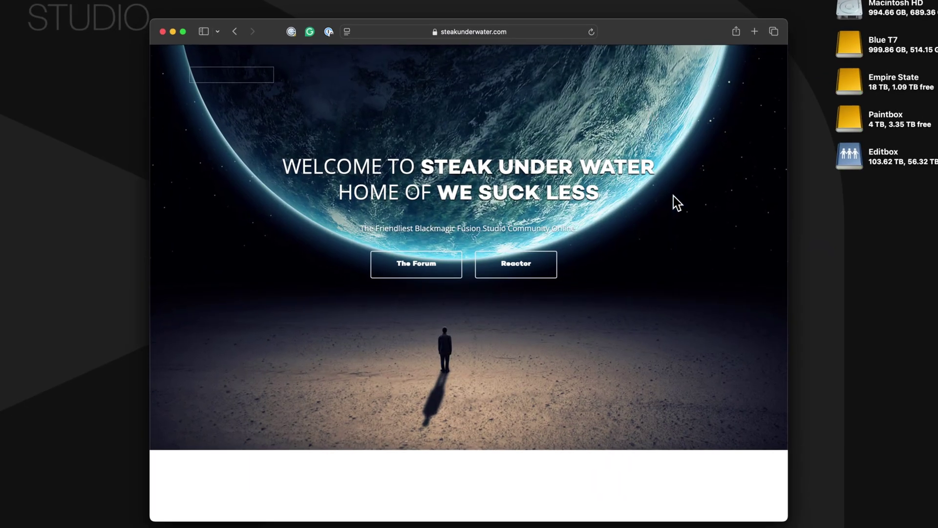
# Step: Download REACTOR-INSTALLER.LUA from the Reactor announcement, allowing downloads from steakunderwater.com
pyautogui.click(529, 272)
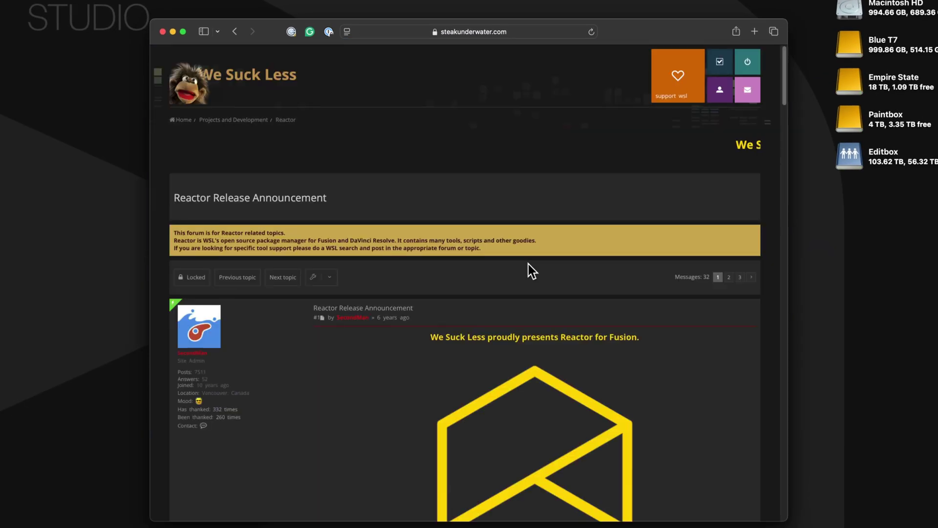
pyautogui.scroll(-15, 548, 333)
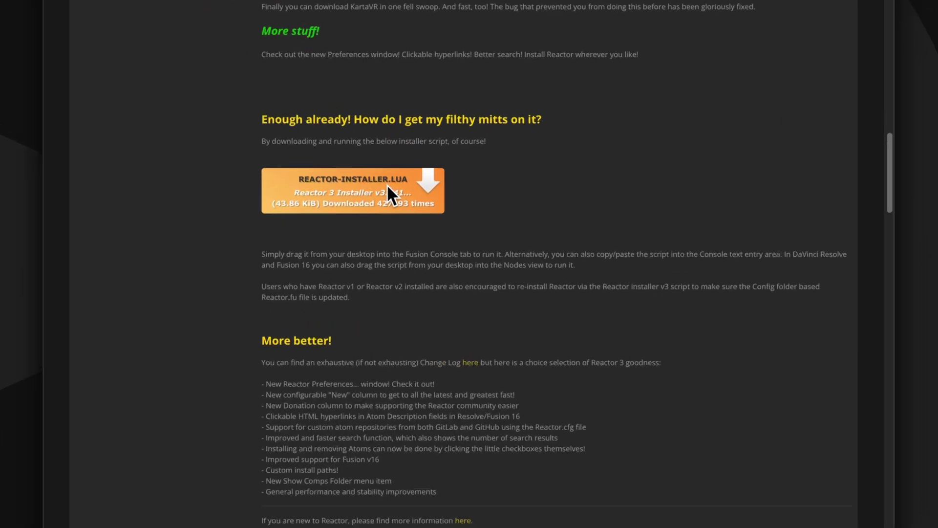
pyautogui.click(414, 215)
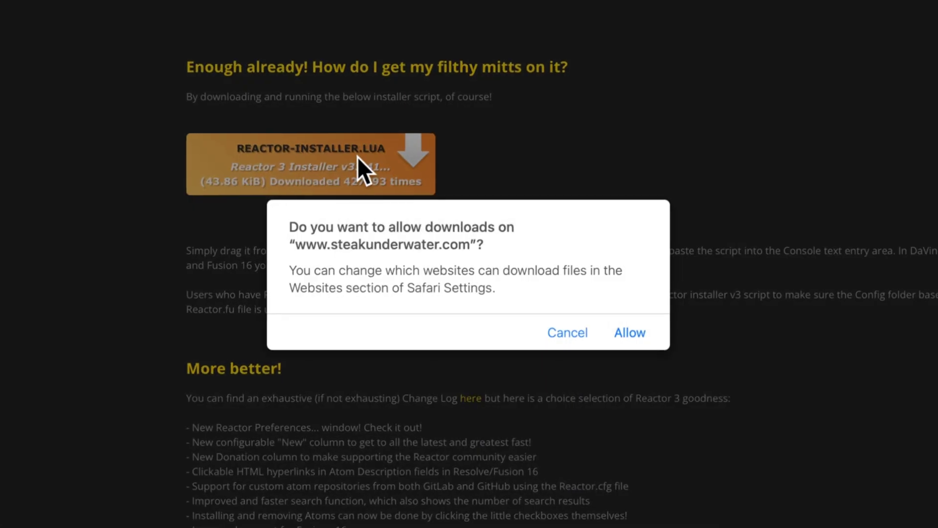
pyautogui.click(618, 333)
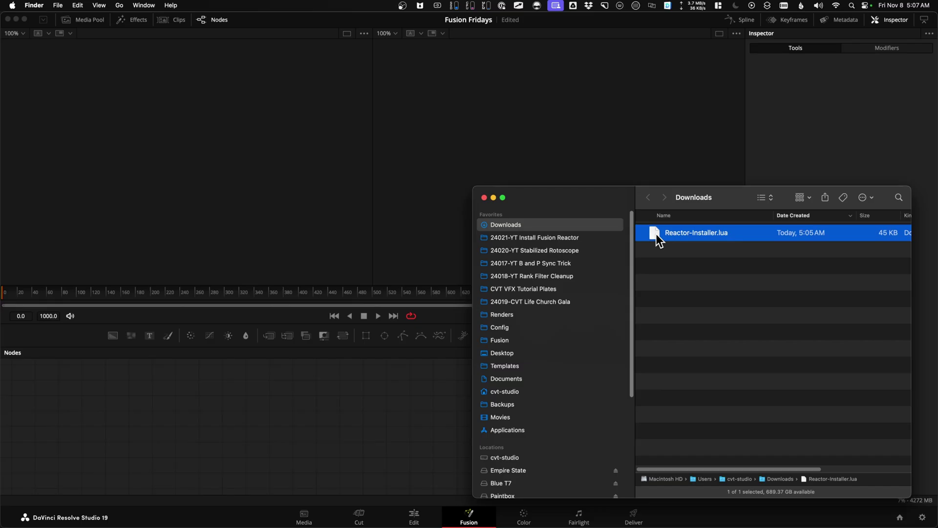
# Step: Drop Reactor-Installer.lua into the Fusion Nodes panel and choose Install and Launch
pyautogui.moveTo(656, 234); pyautogui.dragTo(578, 230)
pyautogui.moveTo(345, 404); pyautogui.dragTo(345, 403)
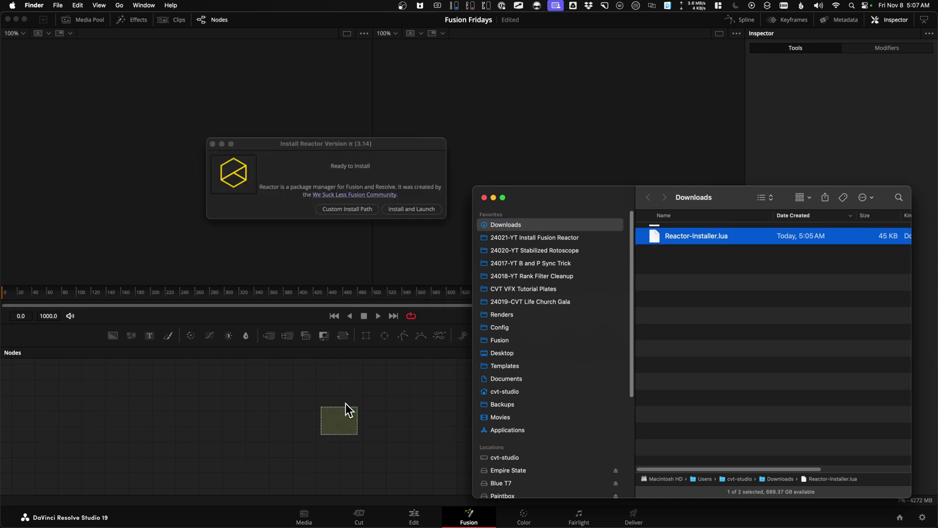
pyautogui.click(410, 208)
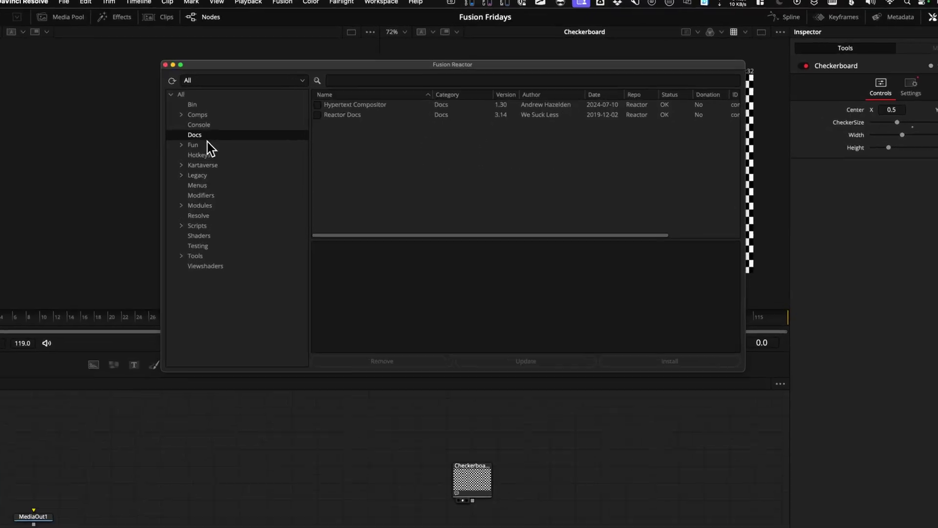
# Step: Browse Reactor's Fun, Hotkeys, Legacy and Menus categories and scroll through the package descriptions
pyautogui.click(187, 171)
pyautogui.click(187, 178)
pyautogui.click(191, 205)
pyautogui.click(191, 216)
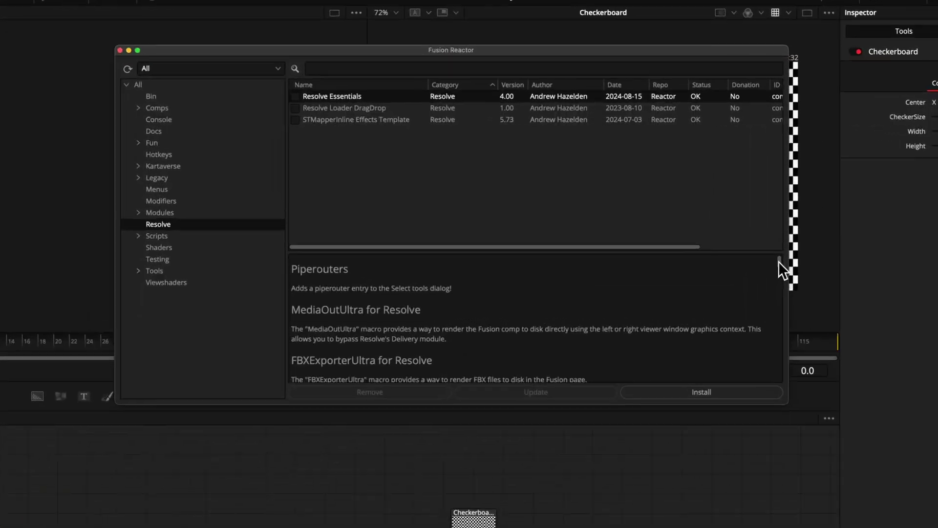
pyautogui.scroll(-10, 874, 312)
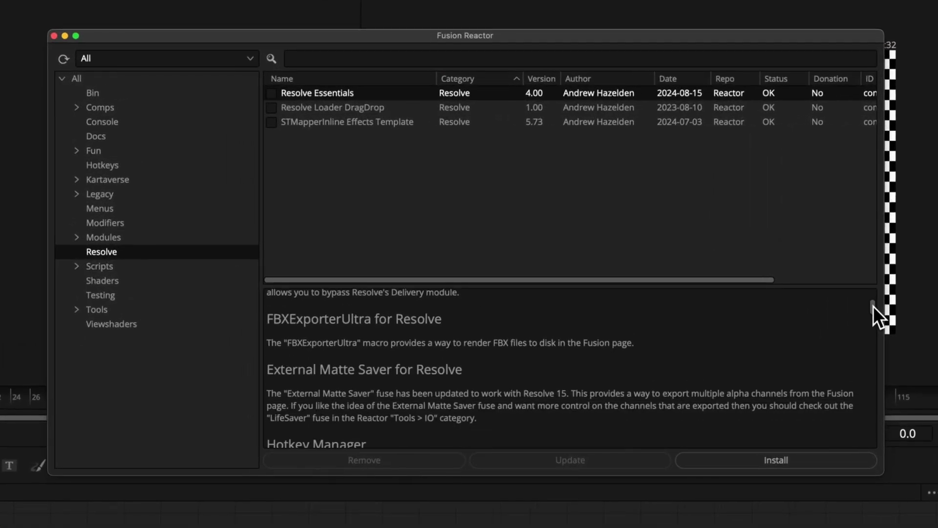
pyautogui.scroll(-2, 875, 319)
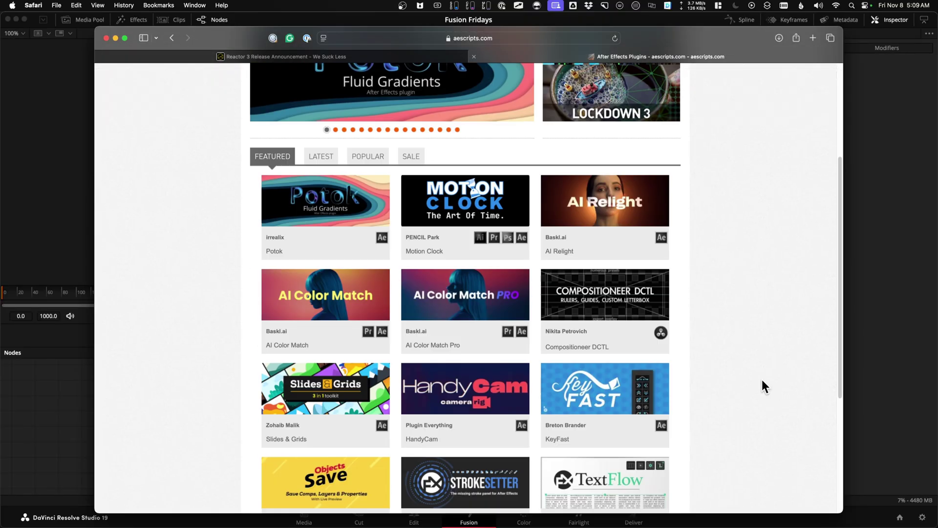
# Step: Scroll the aescripts catalogue, then switch to the Nukepedia tab and scroll its home page
pyautogui.scroll(-3, 762, 379)
pyautogui.hotkey('ctrl', 'Tab')
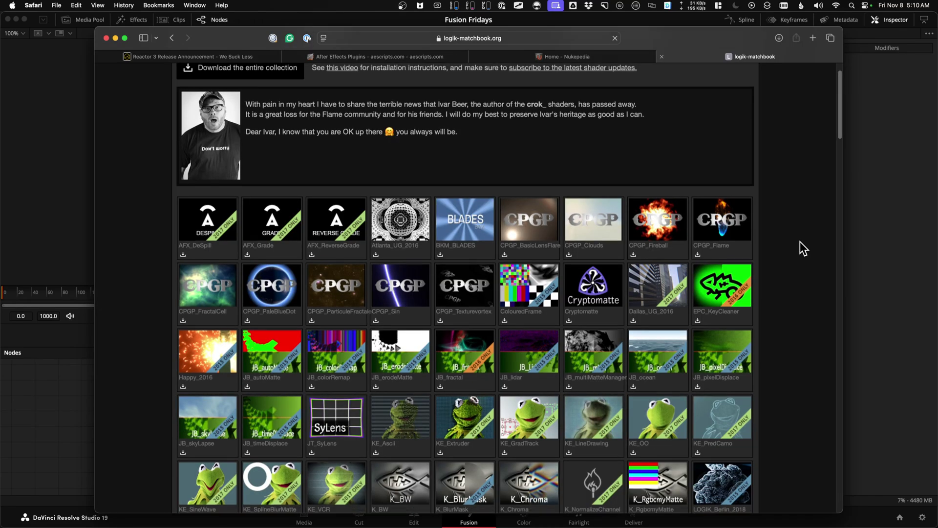
pyautogui.scroll(-2, 800, 245)
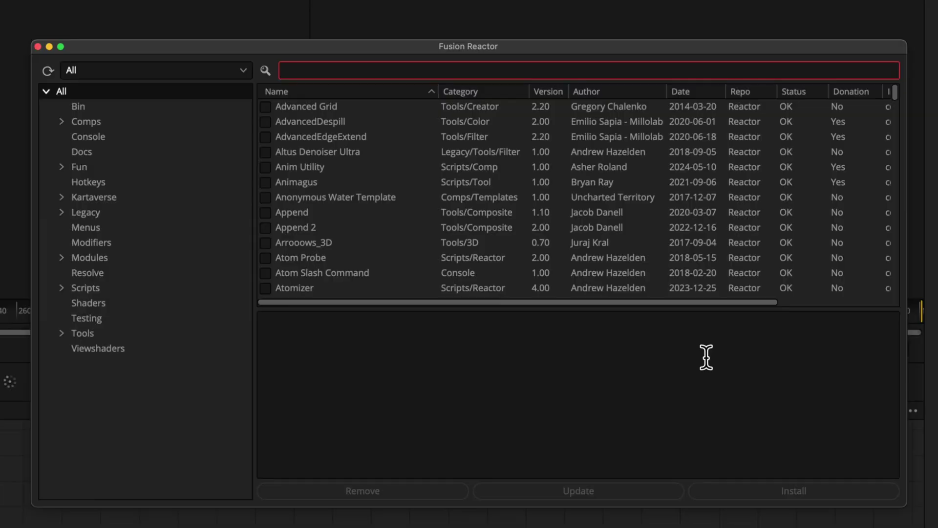
# Step: Search Reactor for 'blacks' and work toward installing the Checkerboard creator macro
pyautogui.write('blacks')
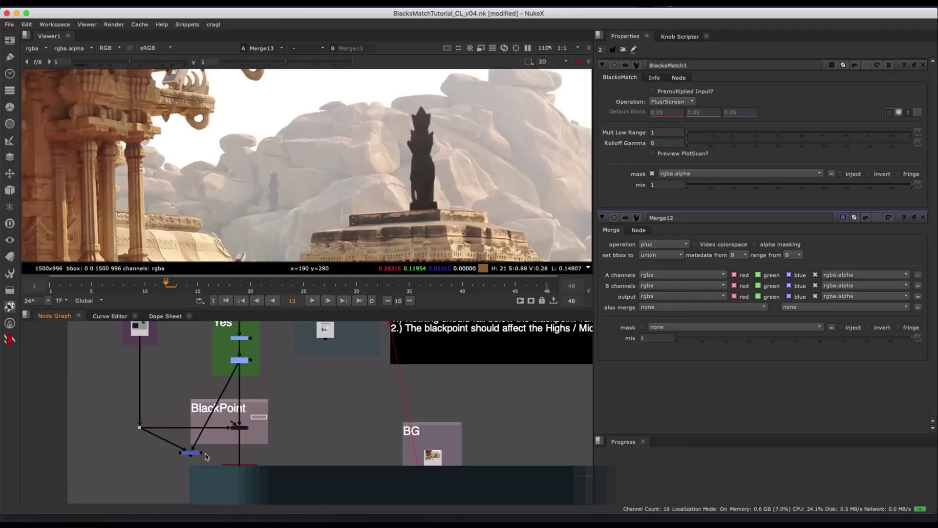
pyautogui.click(239, 427)
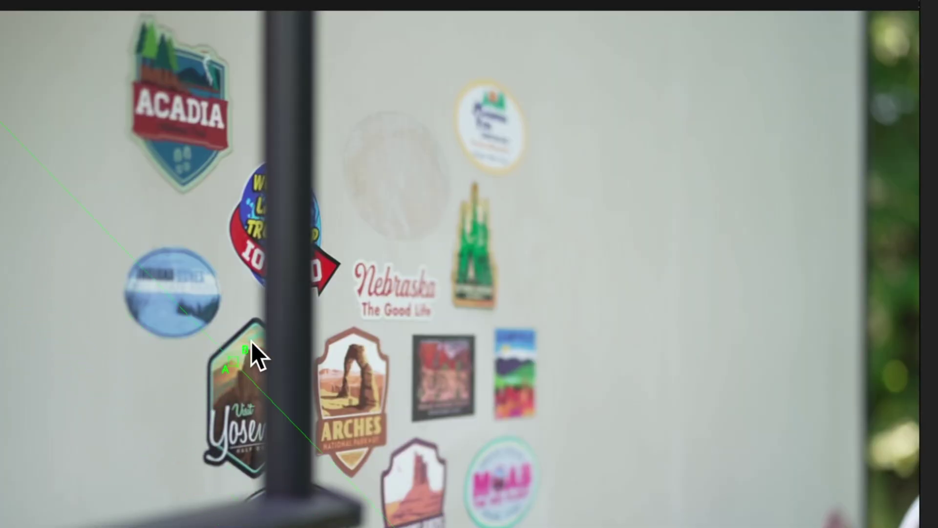
pyautogui.moveTo(251, 341); pyautogui.dragTo(569, 5)
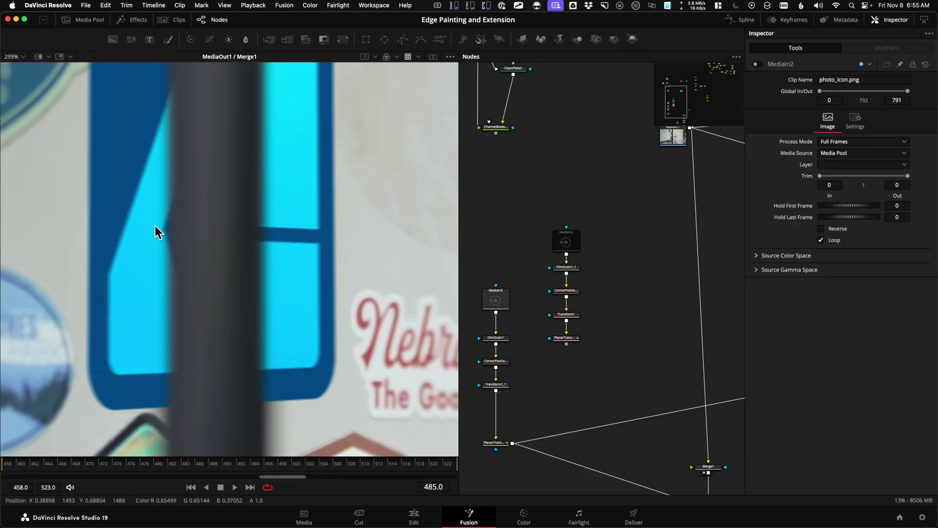
pyautogui.hotkey('ctrl', 'p')
pyautogui.hotkey('ctrl', 'p')
pyautogui.hotkey('ctrl', 'p')
pyautogui.hotkey('ctrl', 'p')
pyautogui.hotkey('ctrl', 'p')
pyautogui.hotkey('ctrl', 'p')
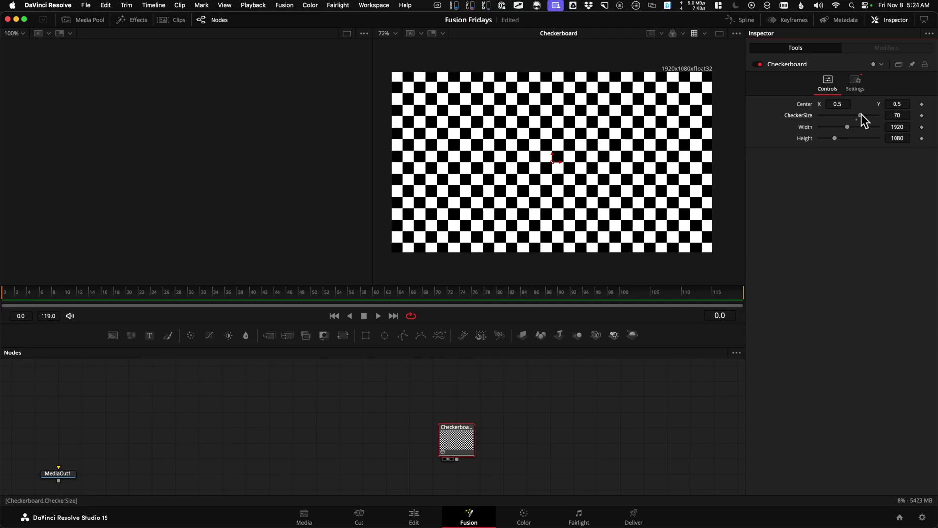
# Step: Shrink the Checkerboard squares to size 39, play the clip, and open the Workspace menu
pyautogui.moveTo(861, 115); pyautogui.dragTo(843, 117)
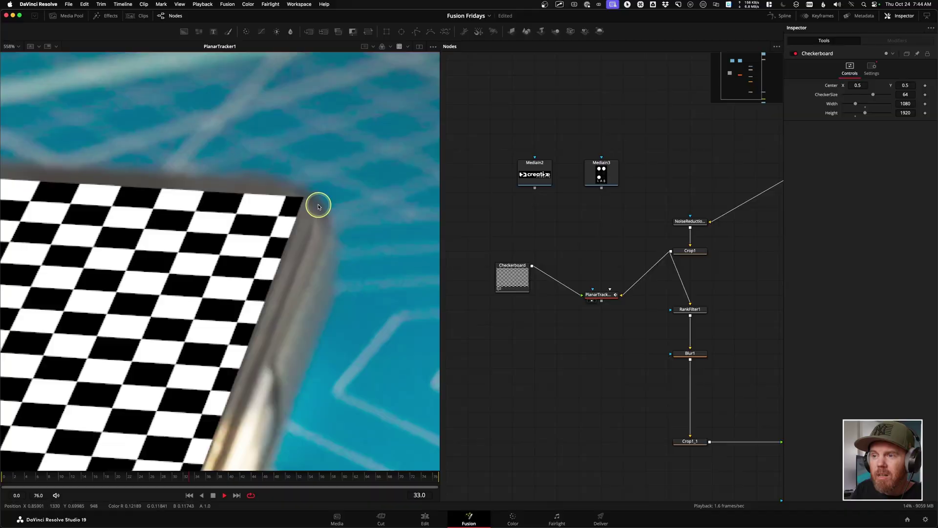
pyautogui.press('space')
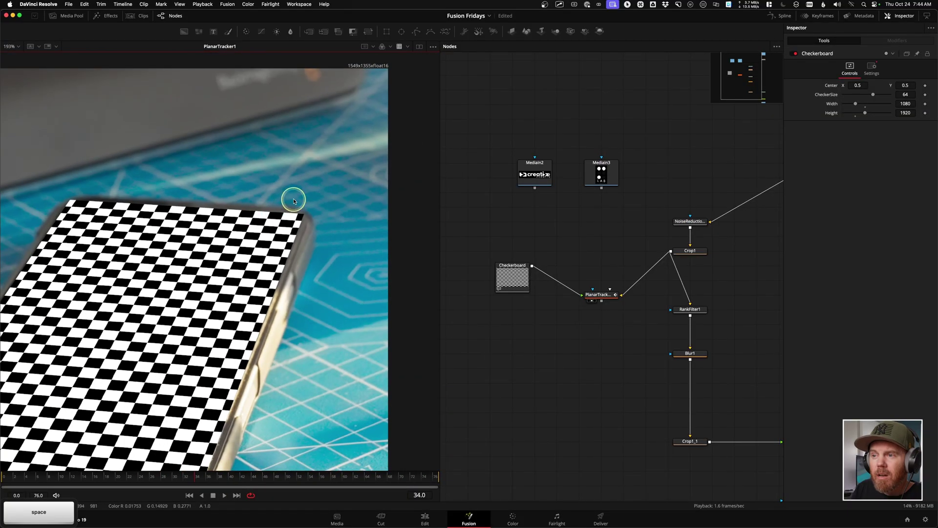
pyautogui.scroll(-4, 282, 239)
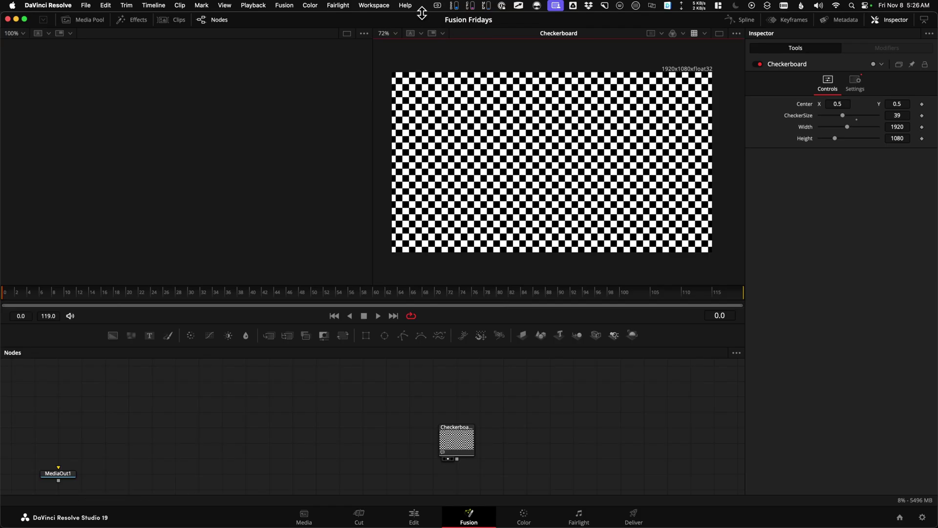
pyautogui.click(374, 6)
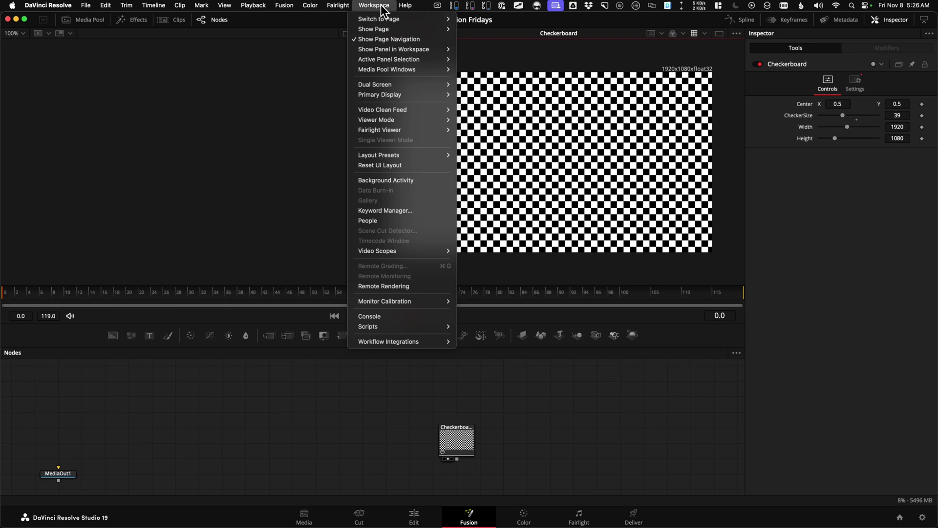
# Step: Launch Reactor from Workspace > Scripts, install the Checkerboard package, and view AdvancedEdgeExtend details
pyautogui.moveTo(429, 326)
pyautogui.moveTo(502, 347)
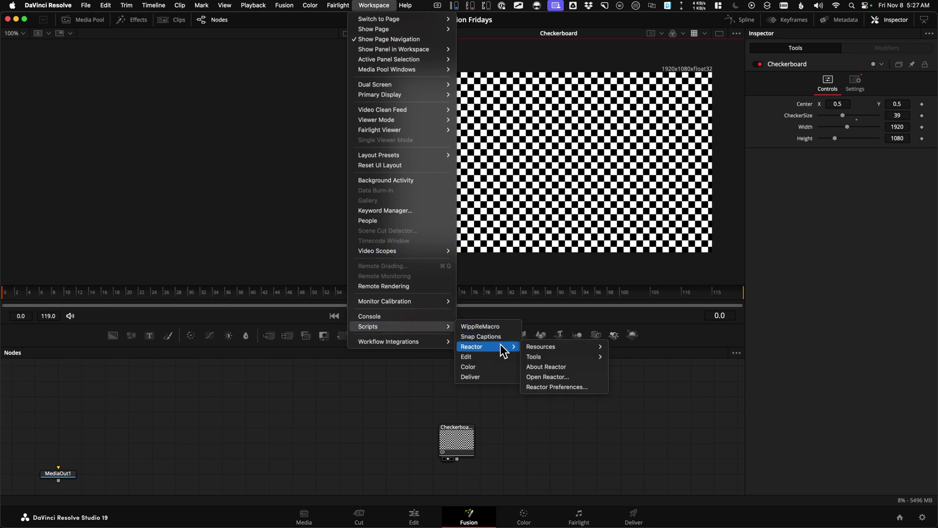
pyautogui.click(574, 376)
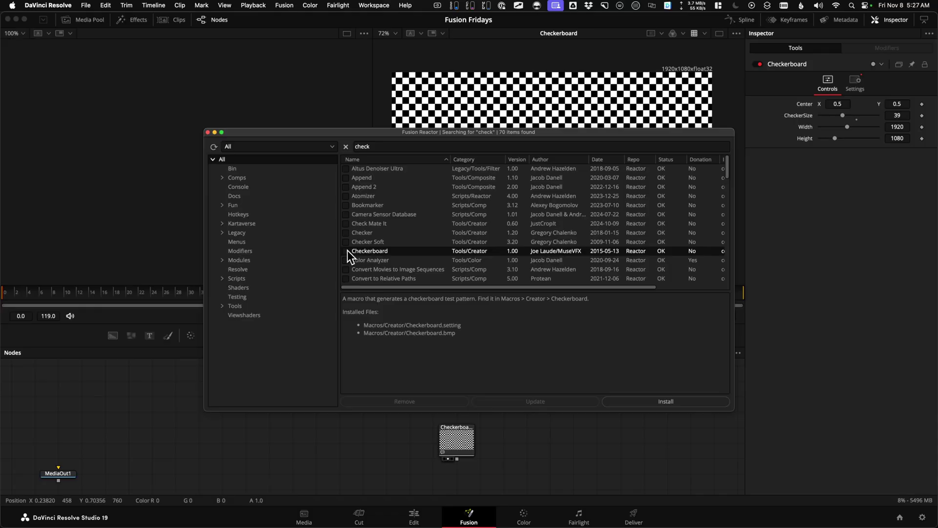
pyautogui.click(346, 251)
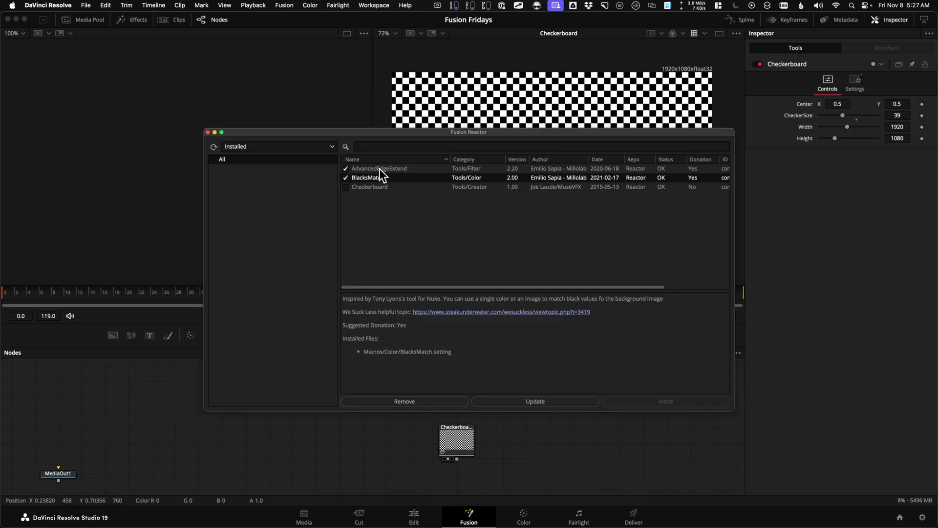
pyautogui.click(379, 169)
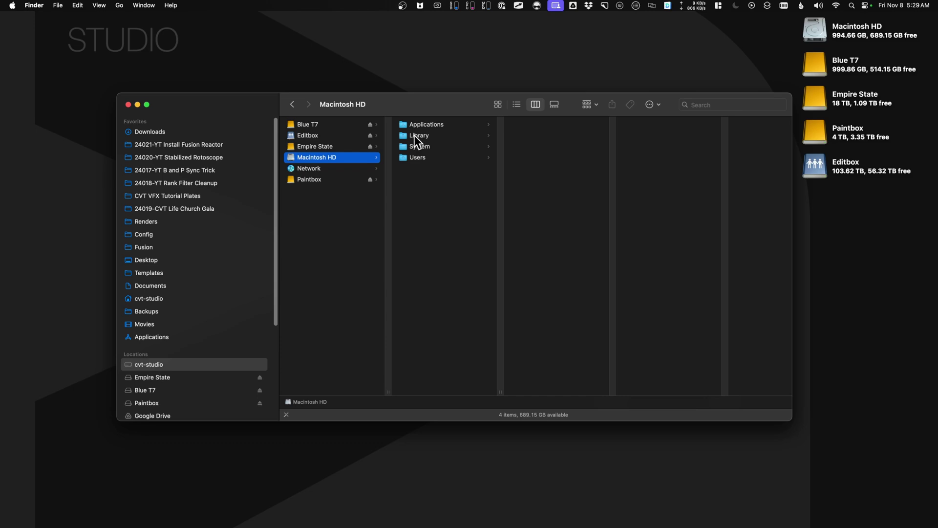
# Step: Browse Library > Application Support > Blackmagic Design > DaVinci Resolve > Fusion to the Reactor folder
pyautogui.click(420, 138)
pyautogui.click(519, 136)
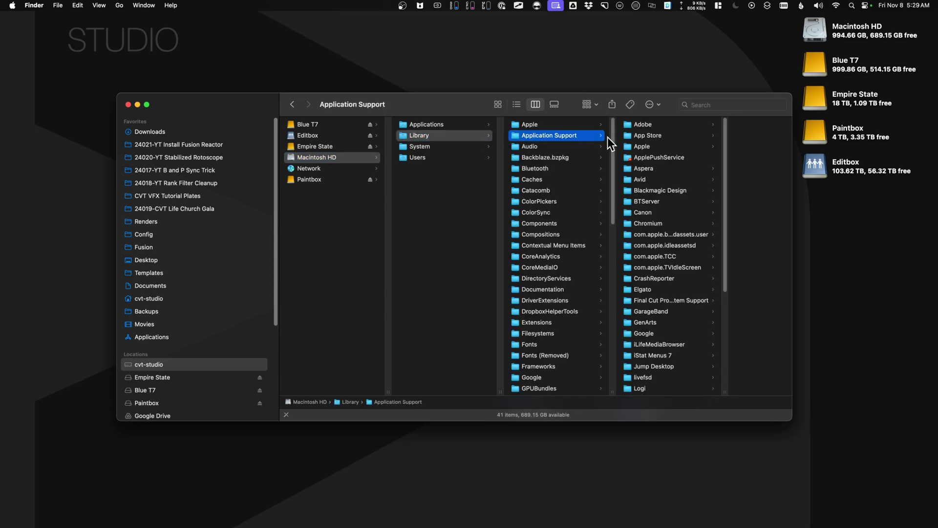
pyautogui.click(638, 190)
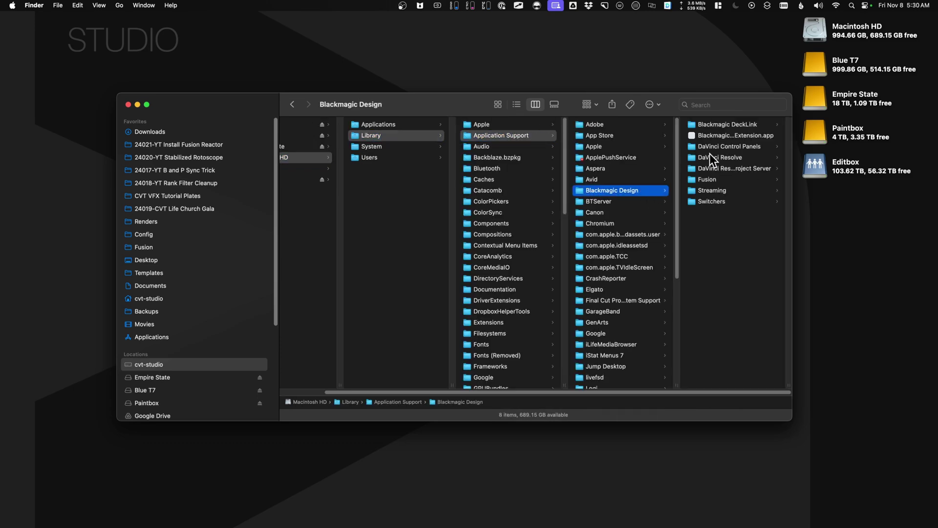
pyautogui.click(709, 156)
pyautogui.click(723, 237)
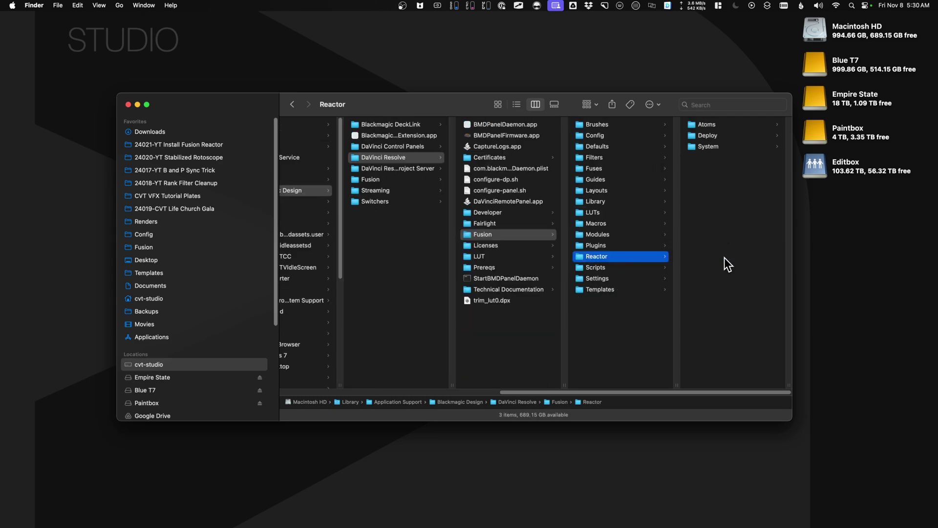
pyautogui.press('Down')
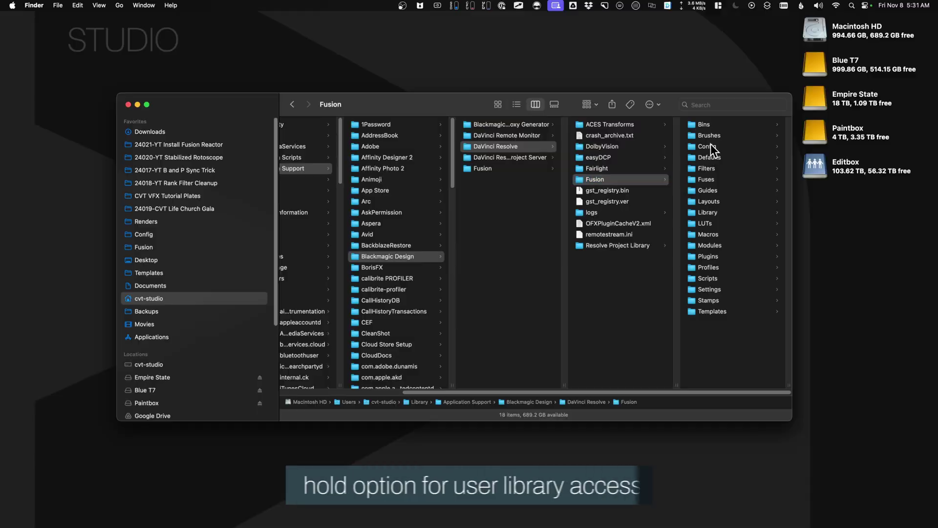
# Step: Move Reactor.fu from the user's Fusion Config folder to the Trash
pyautogui.click(710, 144)
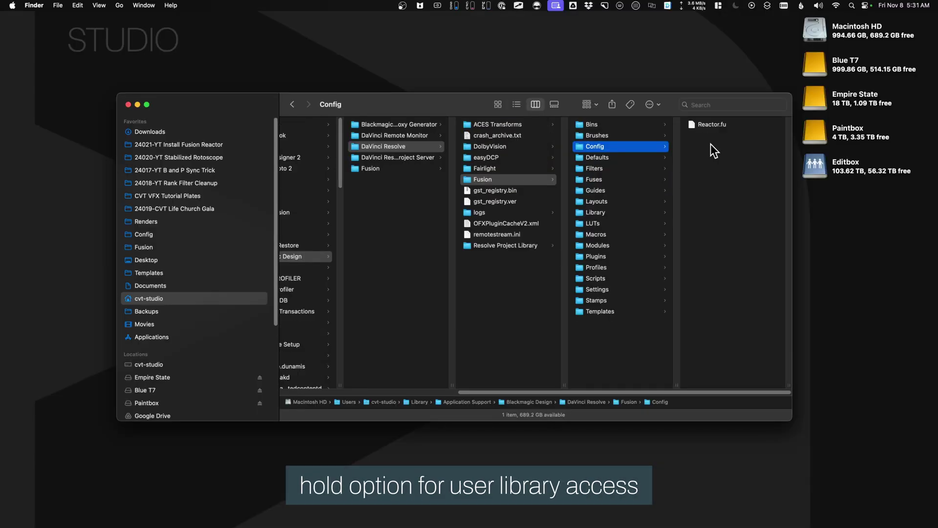
pyautogui.click(714, 125)
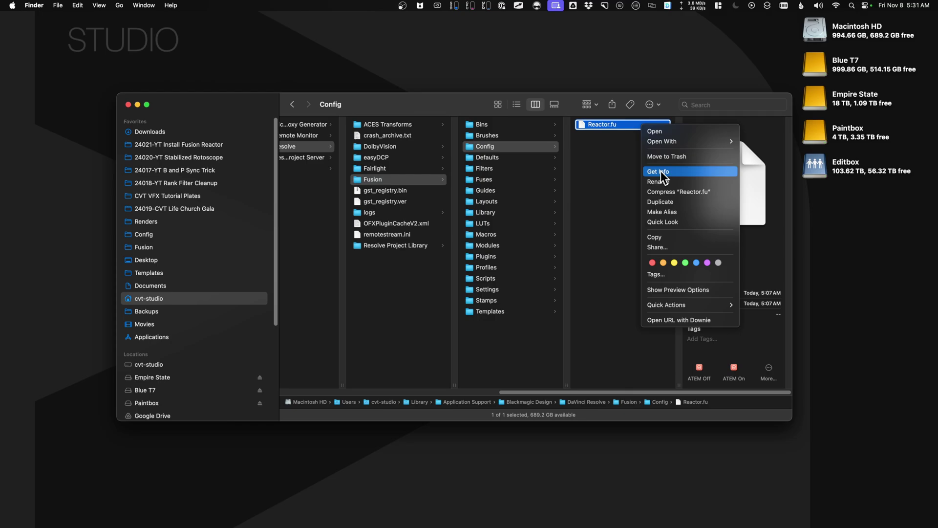
pyautogui.click(664, 157)
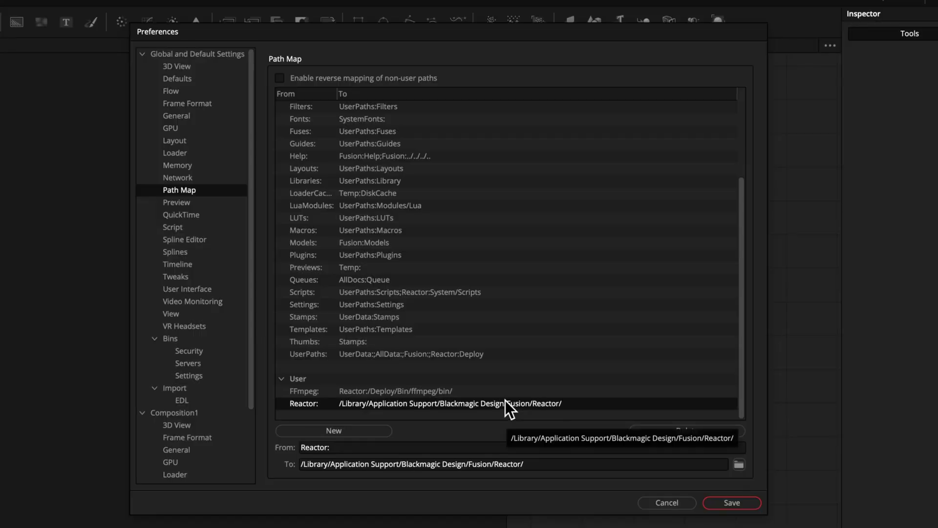
# Step: Inspect the Scripts and UserPaths path mappings, then open Blackmagic Design's Support Latest Downloads
pyautogui.click(470, 291)
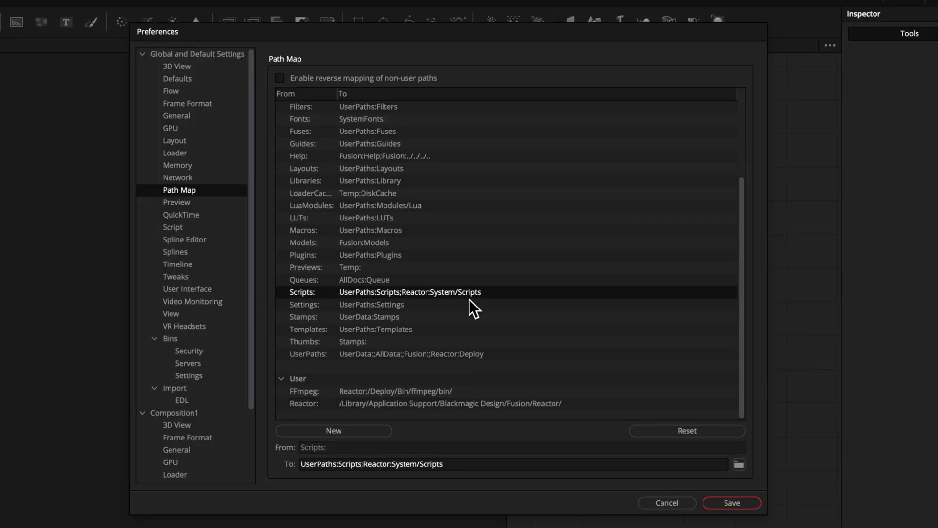
pyautogui.click(480, 352)
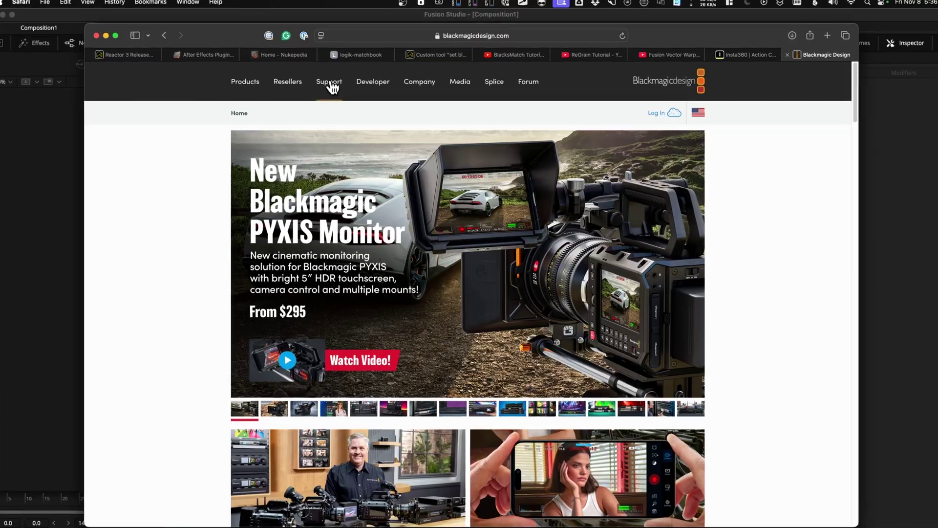
pyautogui.click(329, 87)
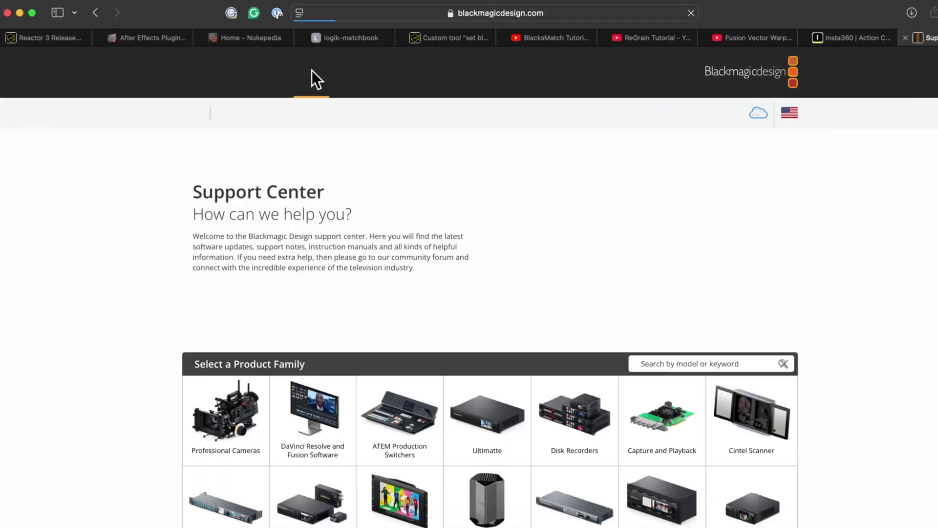
pyautogui.scroll(-8, 151, 268)
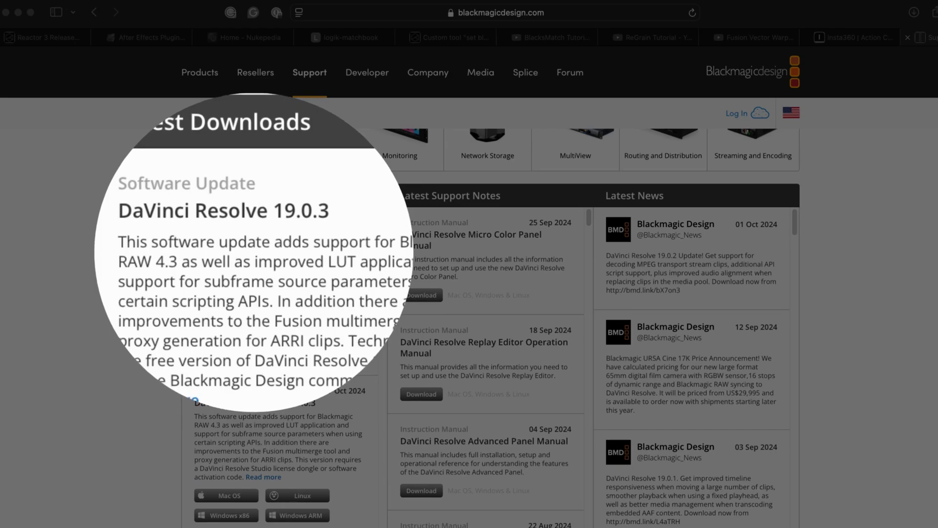